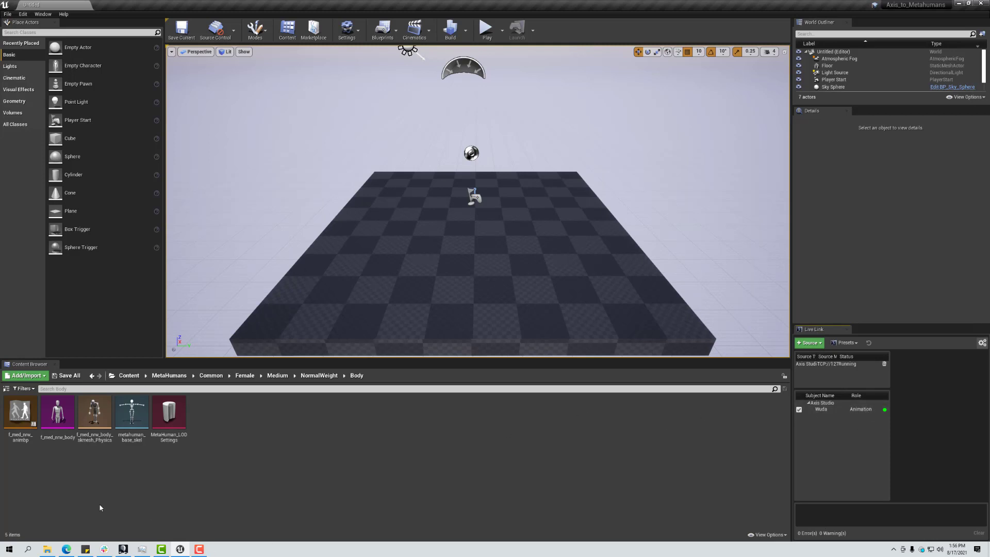
Step: Import the PN3_Metahumans_Corrective_Pose file into the Body folder as an animation using the metahuman_base_skel skeleton
{"action": "left_click", "coordinate": [46, 550]}
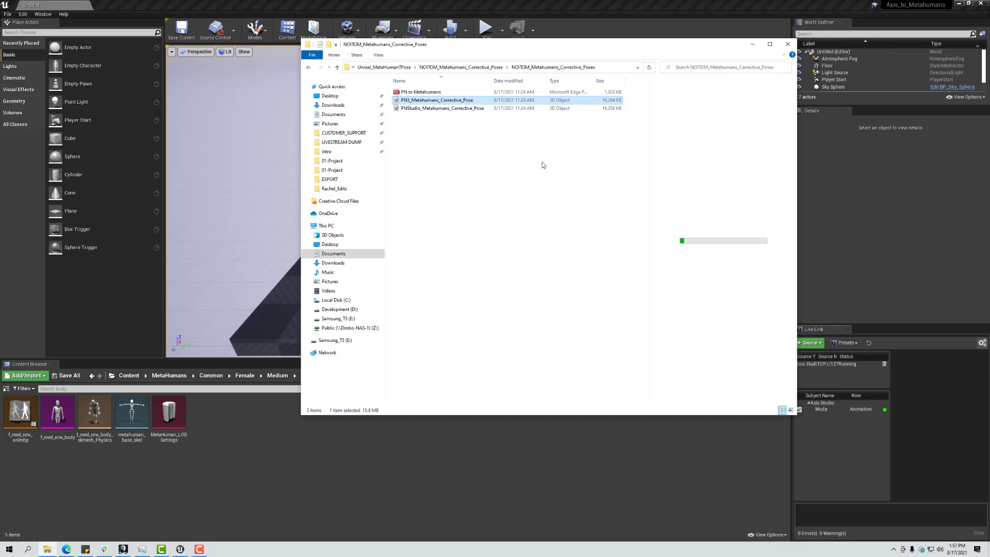
{"action": "left_click_drag", "start_coordinate": [462, 105], "coordinate": [289, 415]}
{"action": "left_click", "coordinate": [758, 46]}
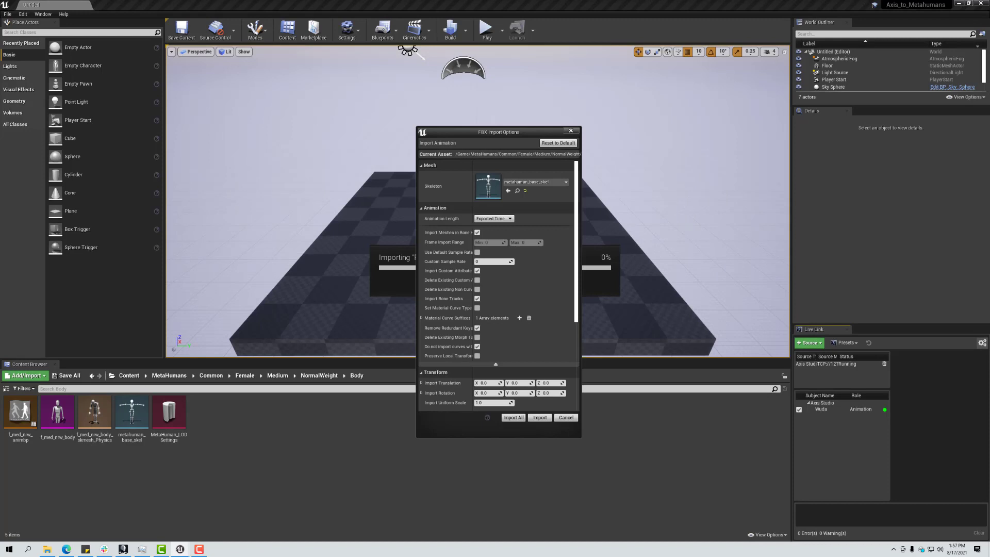
{"action": "left_click", "coordinate": [550, 184]}
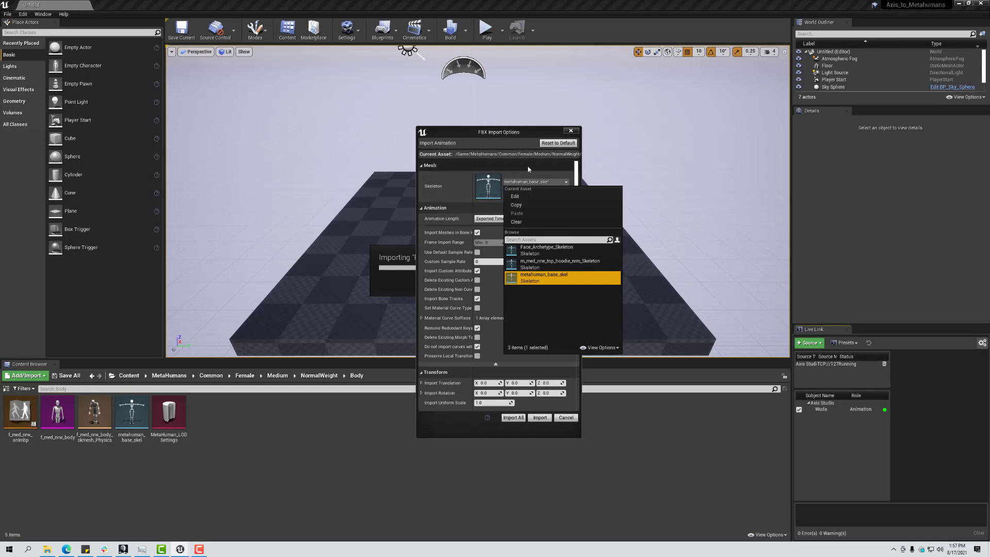
{"action": "left_click", "coordinate": [487, 165]}
{"action": "left_click", "coordinate": [487, 166]}
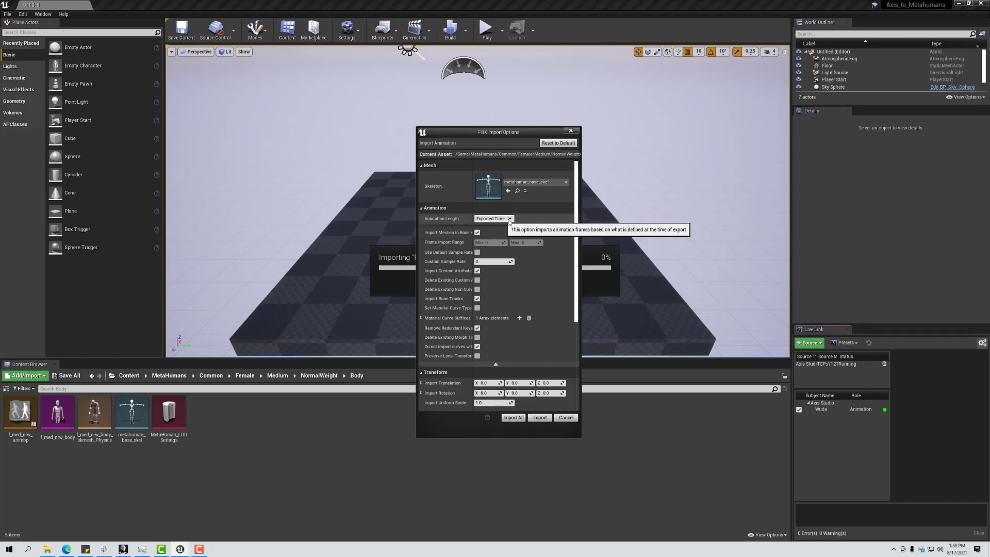
{"action": "left_click", "coordinate": [541, 418]}
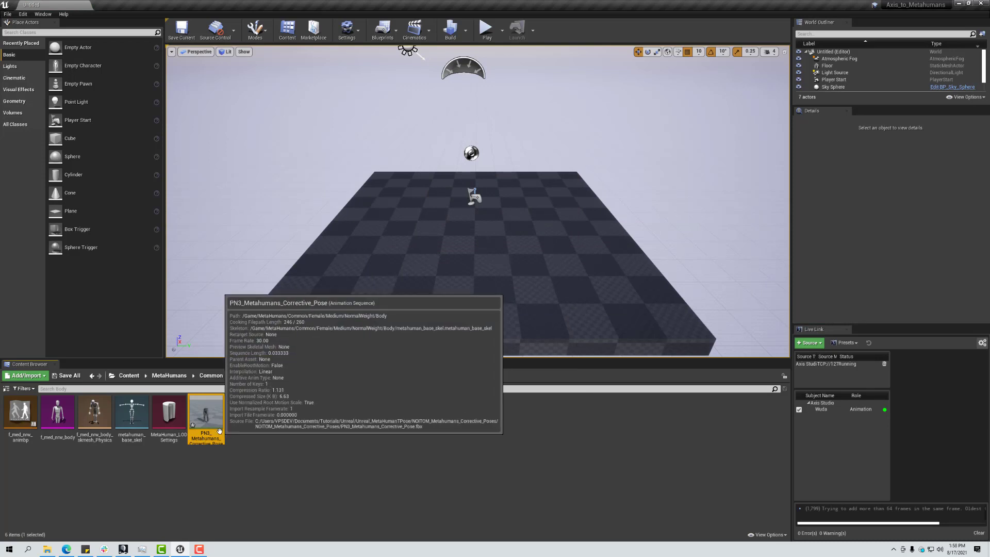
{"action": "left_click", "coordinate": [245, 440]}
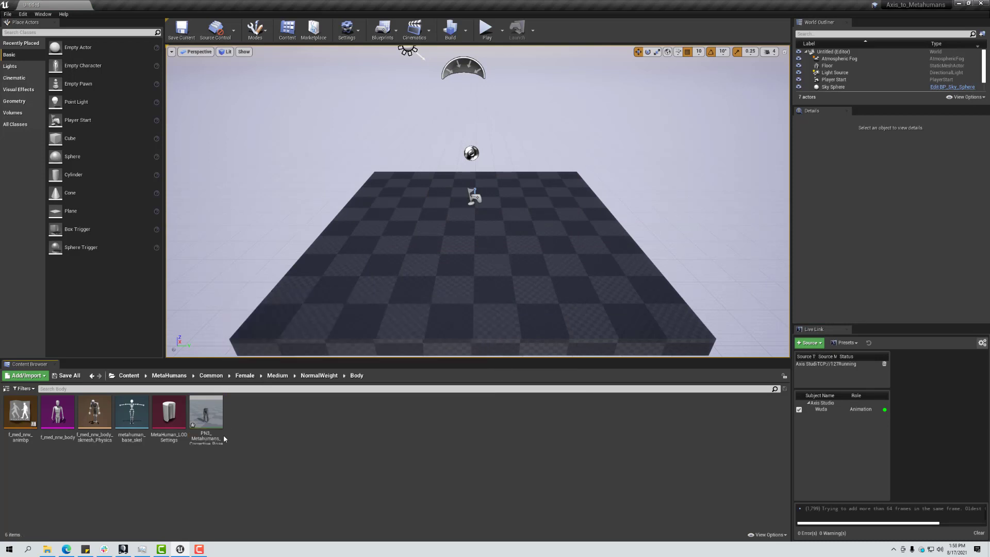
Step: Create an Animation Blueprint from the metahuman_base_skel skeleton, keep its default name and open it
{"action": "right_click", "coordinate": [140, 411]}
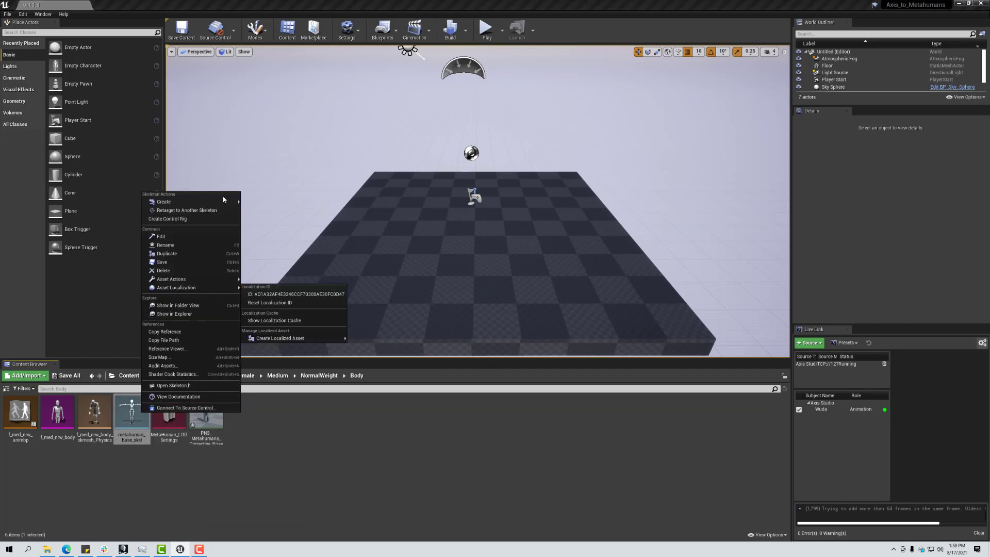
{"action": "mouse_move", "coordinate": [241, 202]}
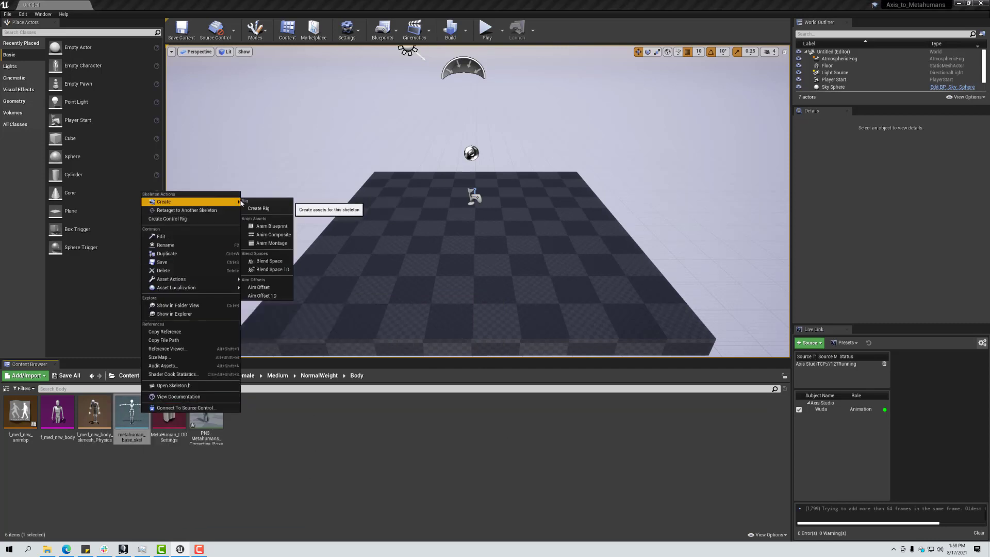
{"action": "left_click", "coordinate": [282, 229]}
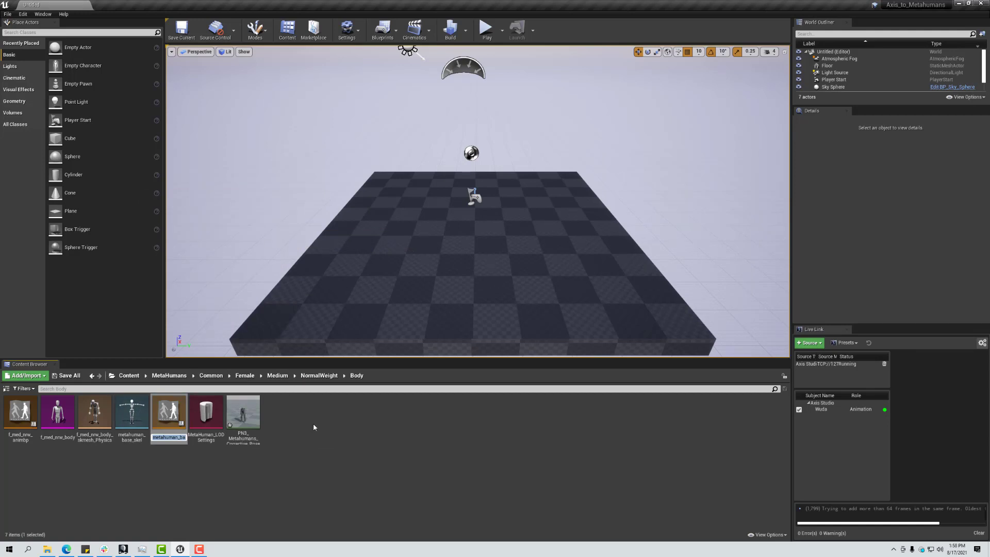
{"action": "key", "text": "Return"}
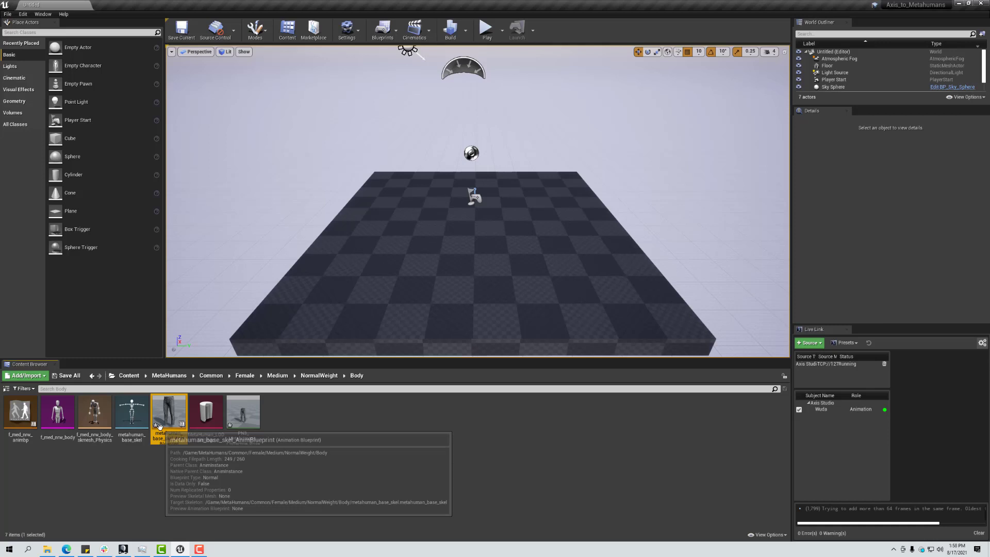
{"action": "double_click", "coordinate": [171, 415]}
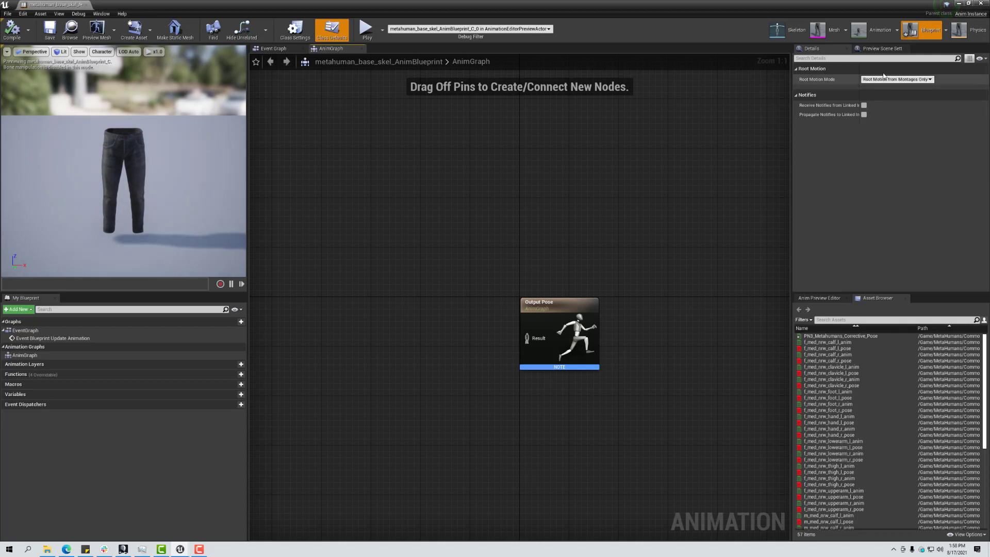
Step: Set the Animation Blueprint's preview mesh to f_tal_unw_body_preview
{"action": "left_click", "coordinate": [881, 48]}
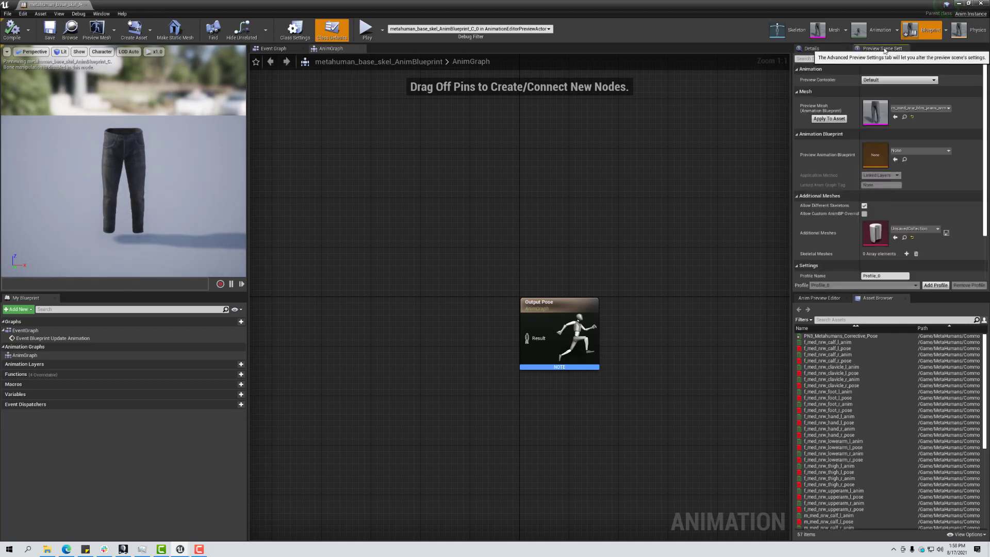
{"action": "left_click", "coordinate": [919, 107]}
{"action": "left_click", "coordinate": [951, 205]}
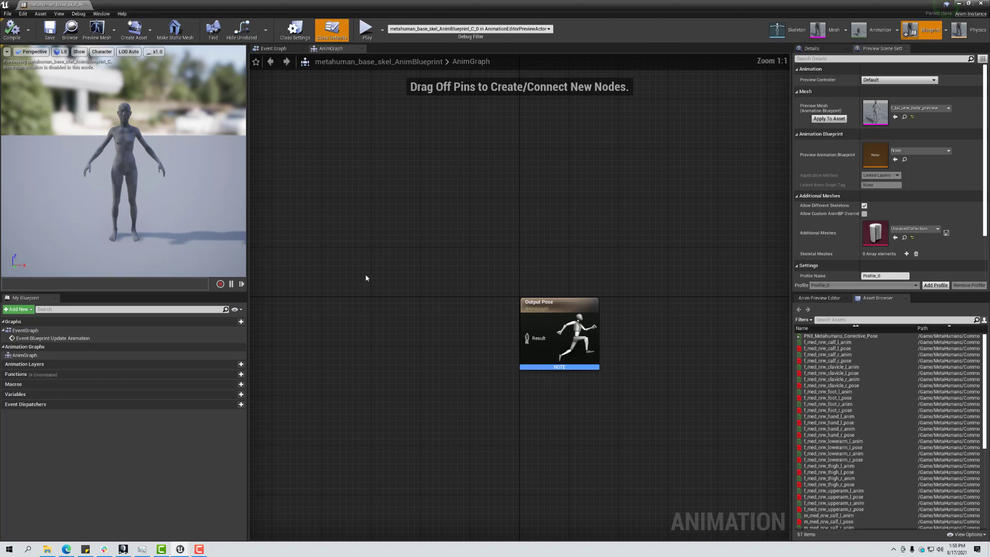
{"action": "scroll", "coordinate": [155, 171], "scroll_direction": "up", "scroll_amount": 2}
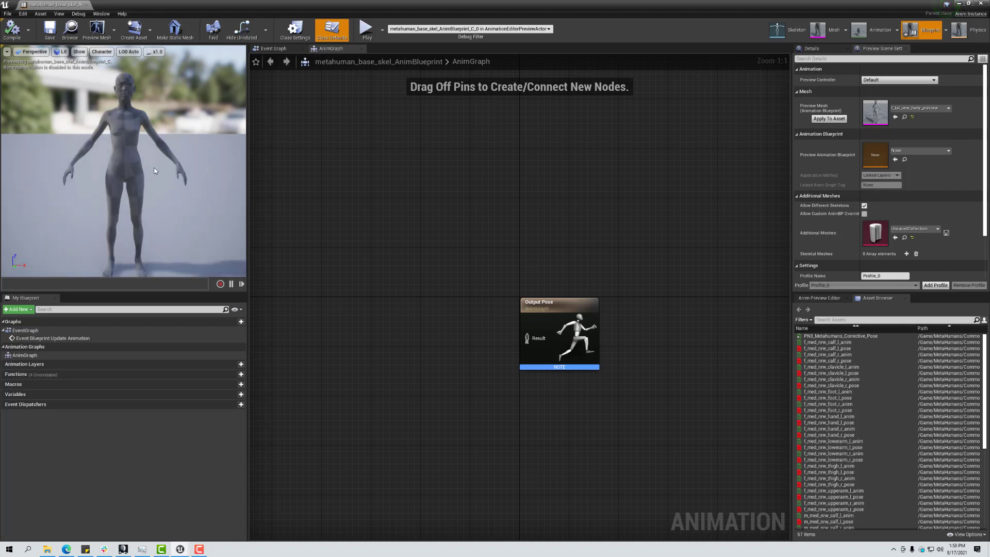
{"action": "left_click_drag", "start_coordinate": [155, 170], "coordinate": [155, 201]}
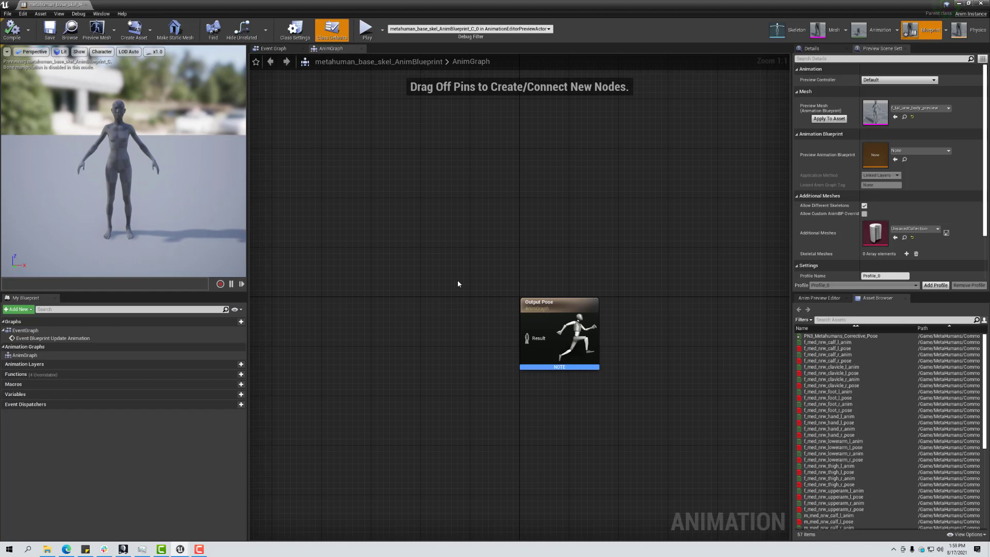
Step: Add a Live Link Pose node to the AnimGraph and connect it to the Output Pose result
{"action": "right_click", "coordinate": [411, 313]}
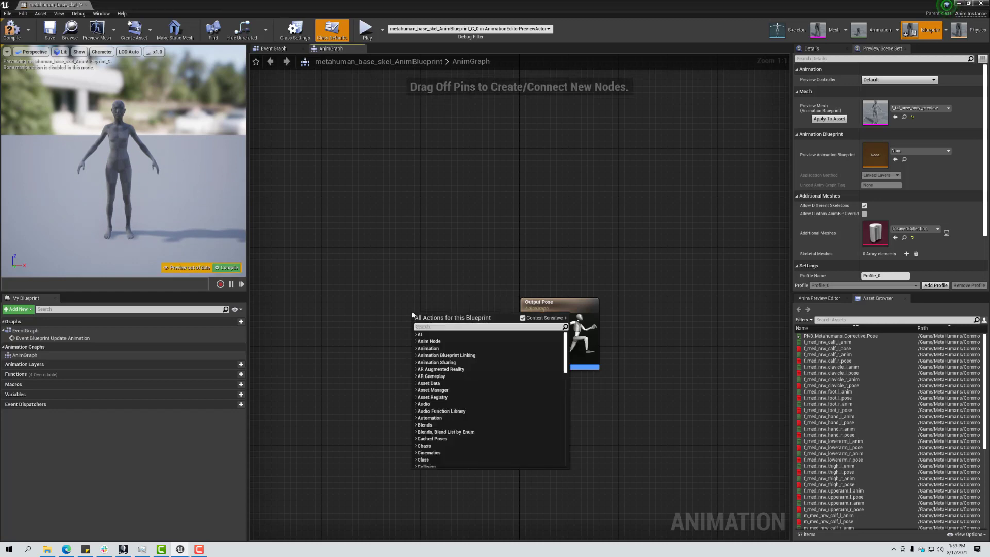
{"action": "type", "text": "live"}
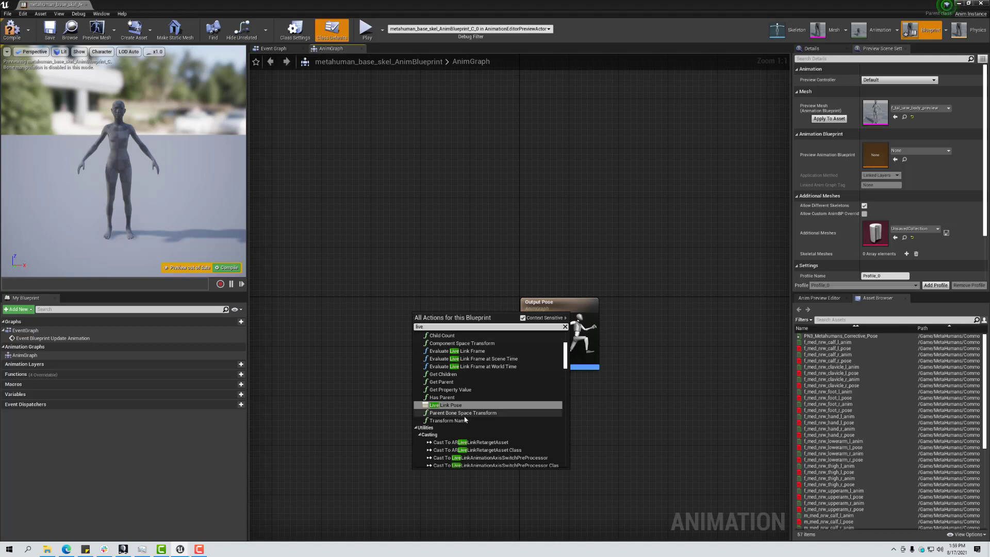
{"action": "left_click", "coordinate": [472, 412]}
{"action": "left_click_drag", "start_coordinate": [491, 339], "coordinate": [551, 292]}
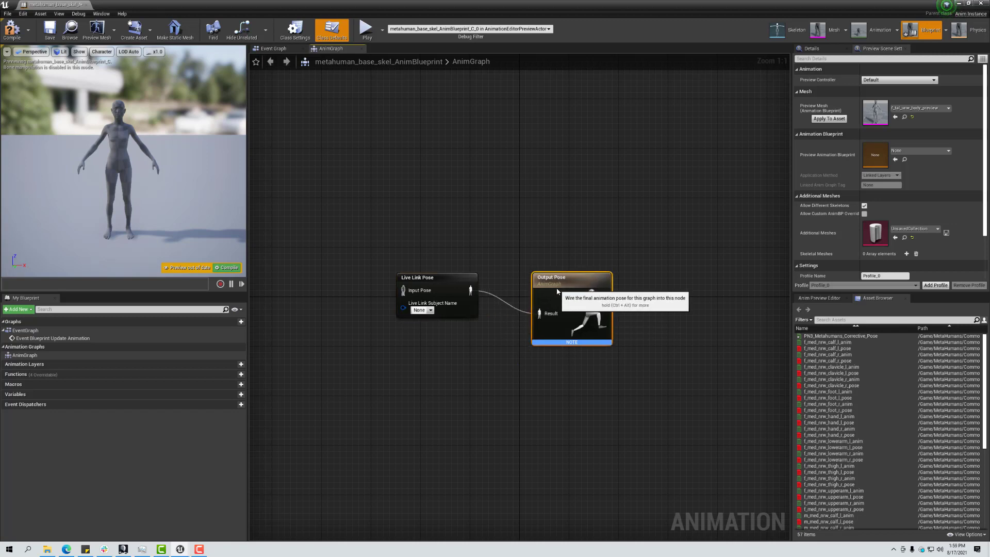
Step: Set the Live Link Pose node's subject name to Wuda
{"action": "left_click", "coordinate": [450, 292]}
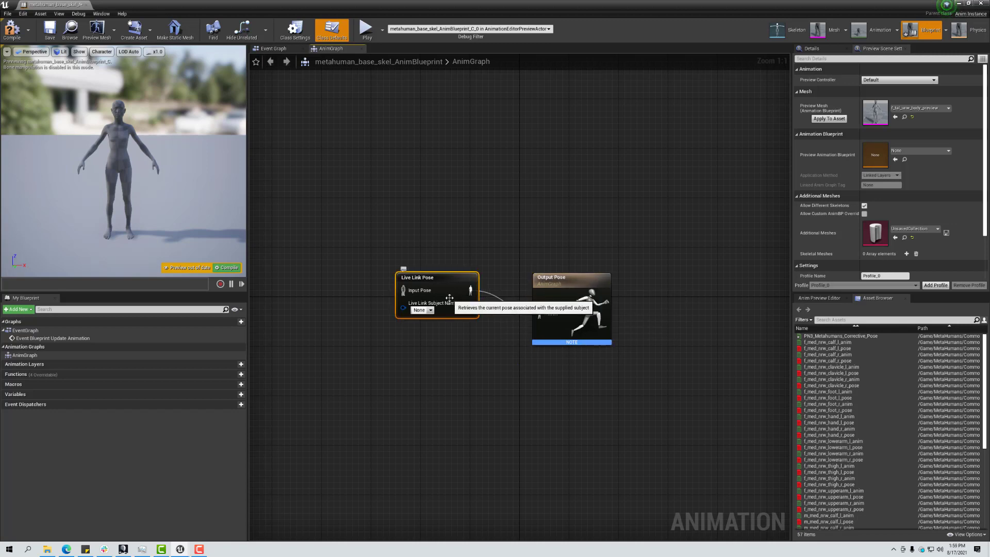
{"action": "left_click", "coordinate": [422, 310]}
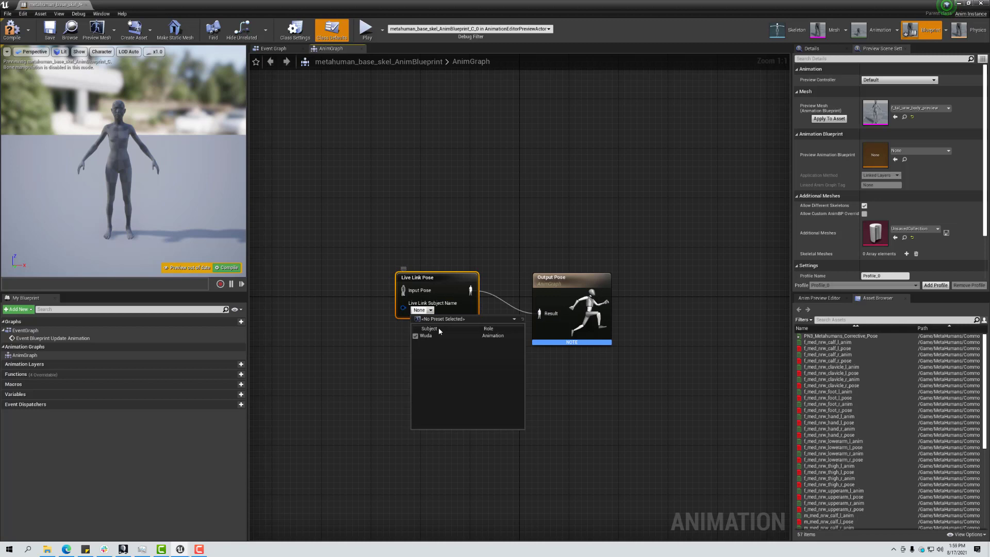
{"action": "left_click", "coordinate": [439, 335]}
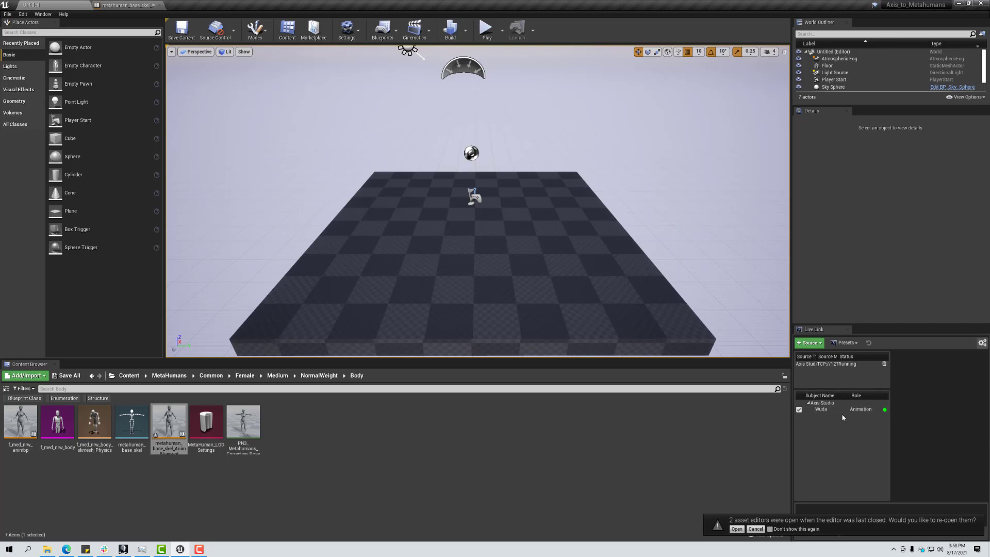
Step: Set the Live Link Pose node's retarget asset to UE_Mannequin_LiveLink_RemapAsset in the Animation Blueprint
{"action": "left_click", "coordinate": [126, 5]}
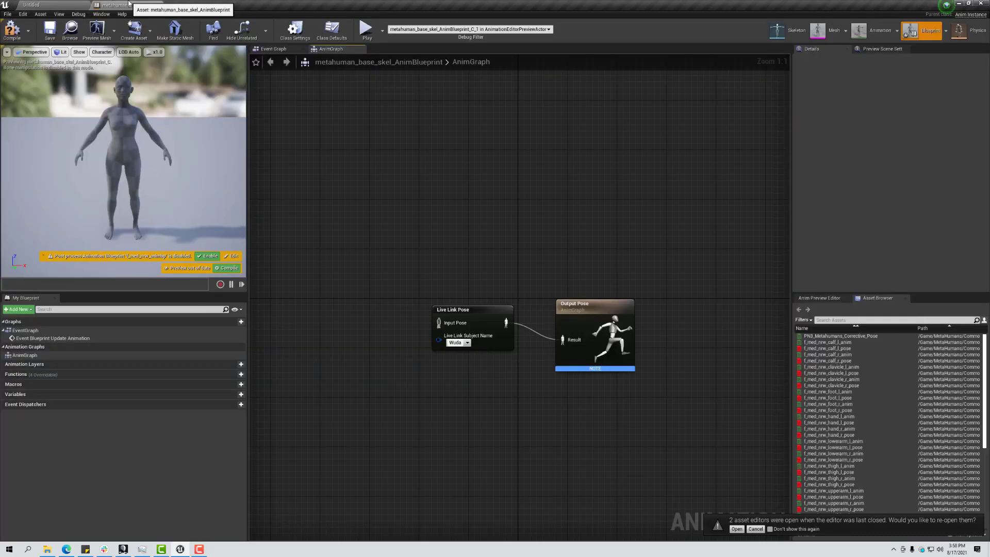
{"action": "left_click", "coordinate": [485, 324]}
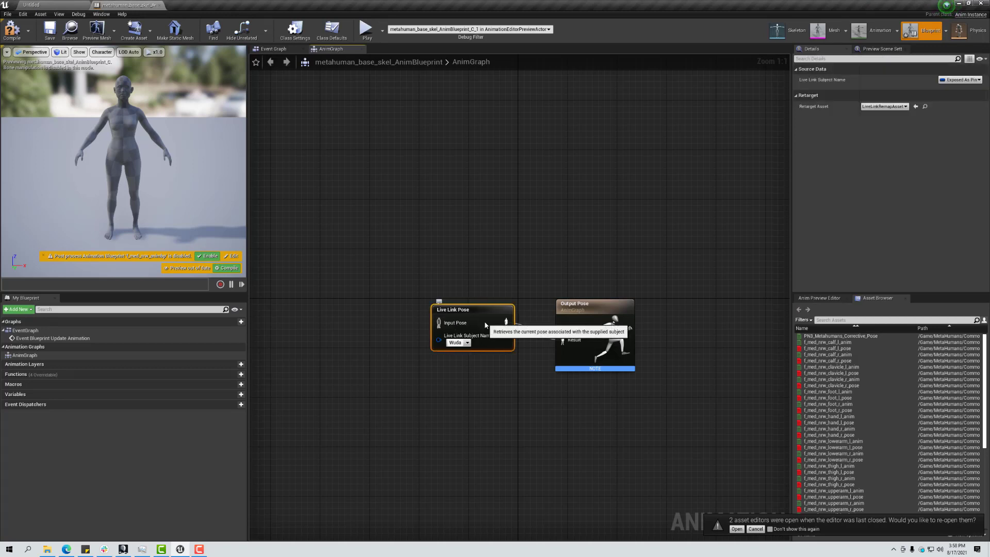
{"action": "left_click", "coordinate": [888, 107]}
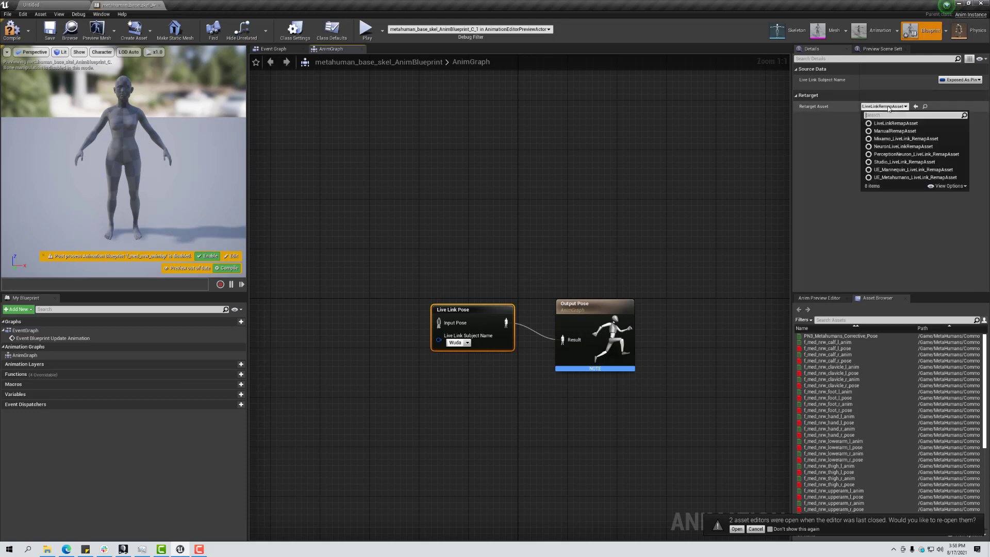
{"action": "left_click", "coordinate": [897, 171]}
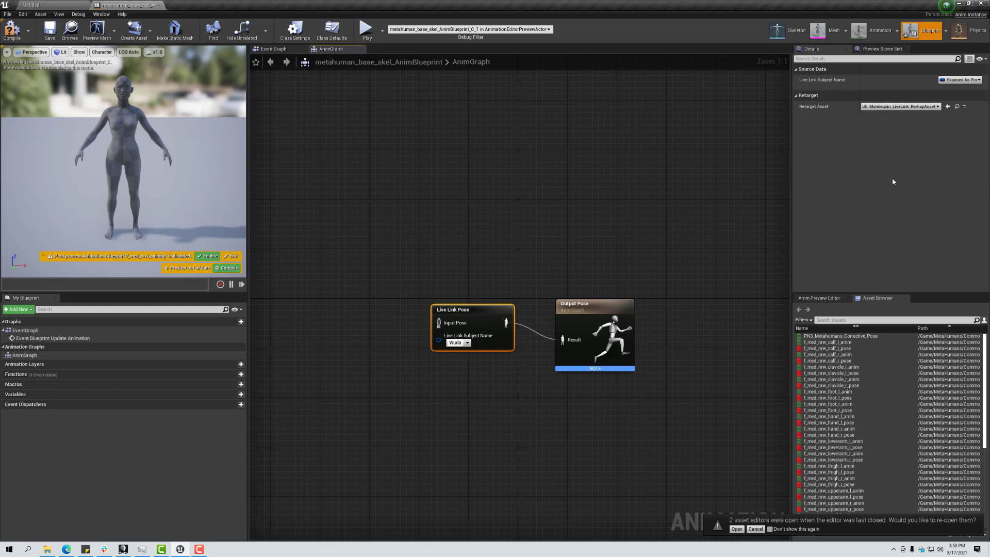
Step: Add the PN3_Metahumans_Corrective_Pose animation to the graph, connect it to the Live Link Pose's input pose and compile the blueprint
{"action": "left_click", "coordinate": [877, 320]}
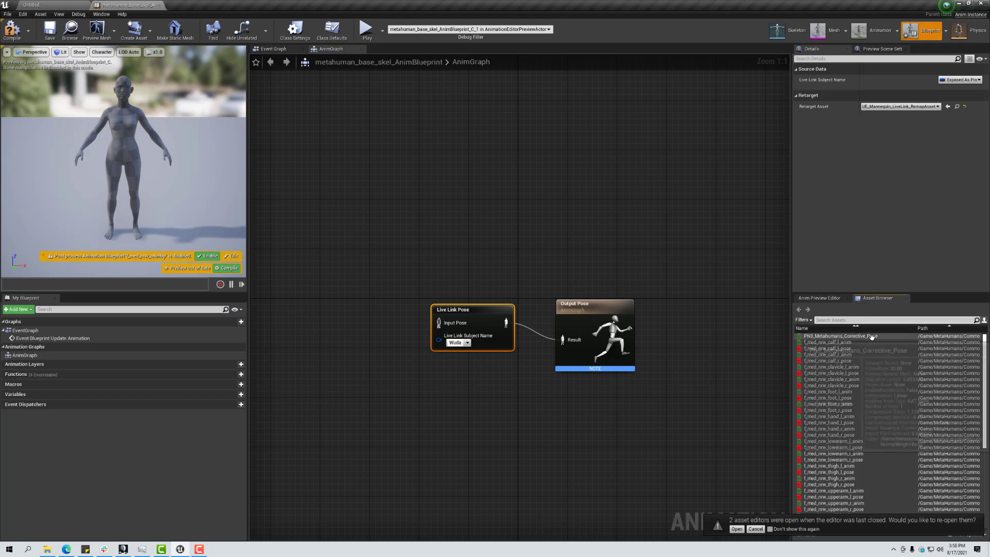
{"action": "mouse_move", "coordinate": [871, 336]}
{"action": "left_click_drag", "start_coordinate": [871, 336], "coordinate": [320, 319]}
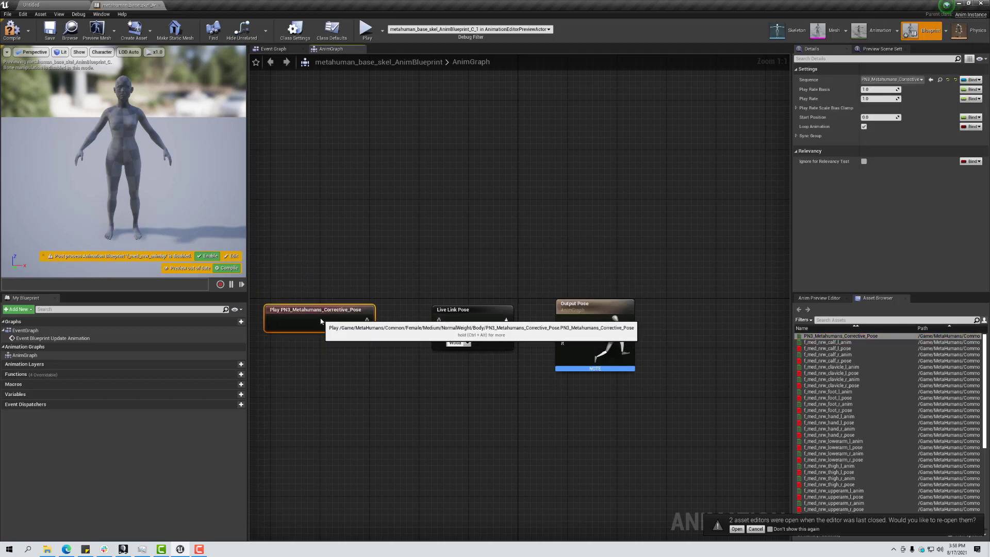
{"action": "left_click_drag", "start_coordinate": [377, 329], "coordinate": [444, 328]}
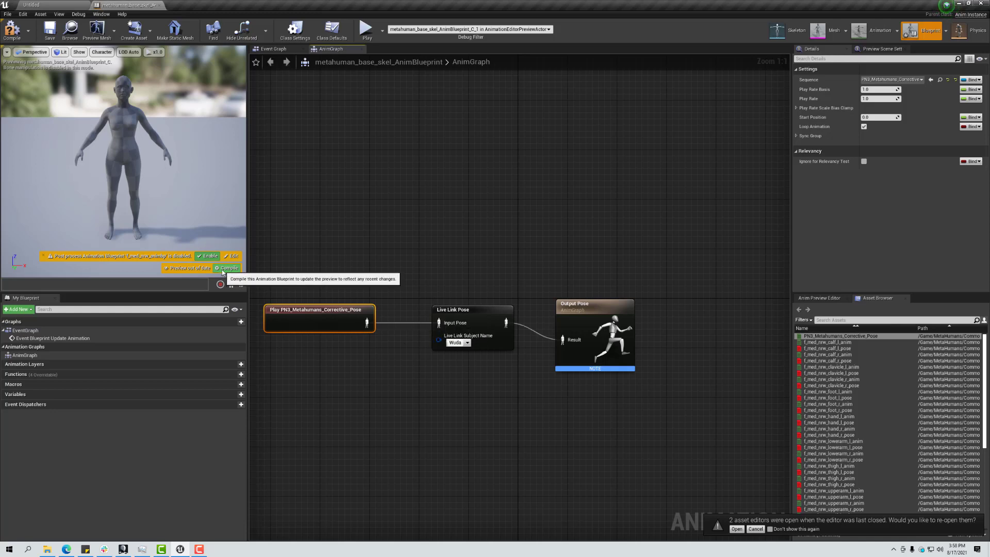
{"action": "left_click", "coordinate": [223, 270]}
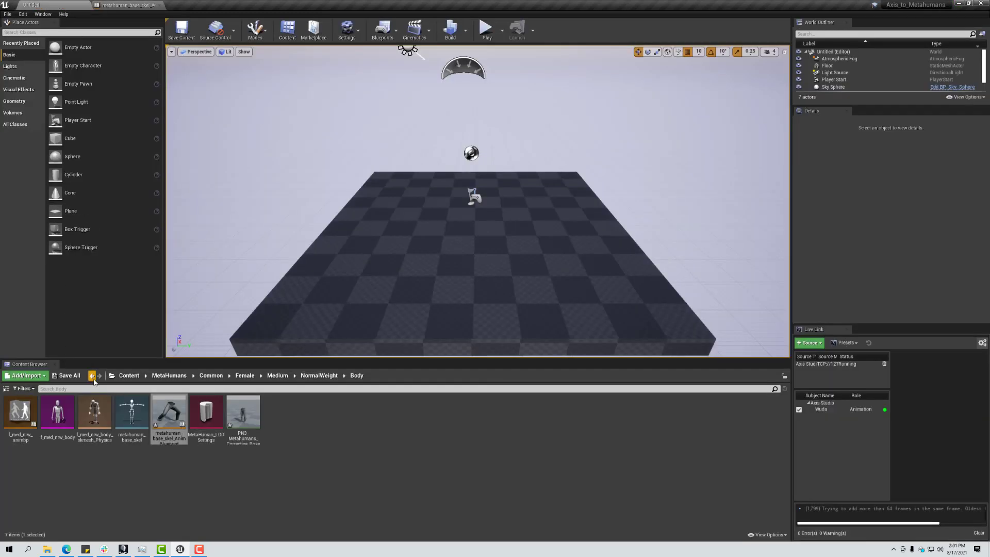
Step: Return to the Content folder and open the BP_Taro blueprint from the MetaHumans folder
{"action": "left_click", "coordinate": [128, 375]}
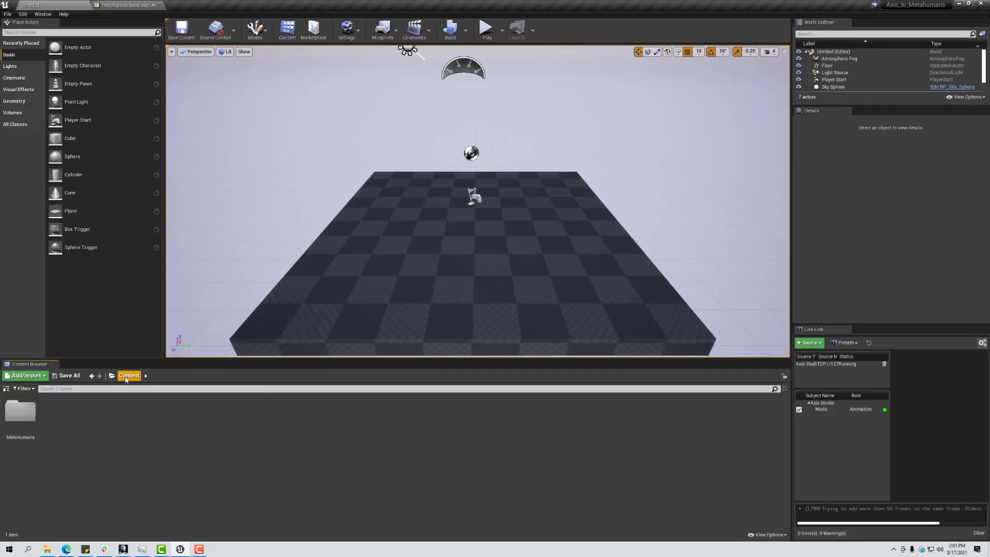
{"action": "double_click", "coordinate": [15, 419]}
{"action": "double_click", "coordinate": [57, 413]}
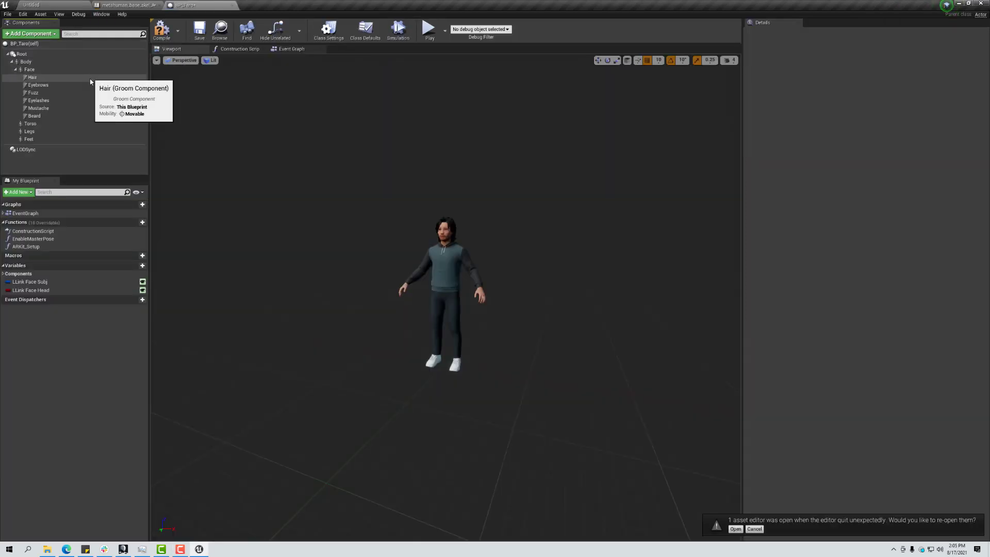
Step: Add a Live Link Skeletal Animation component to the BP_Taro blueprint
{"action": "scroll", "coordinate": [402, 376], "scroll_direction": "up", "scroll_amount": 4}
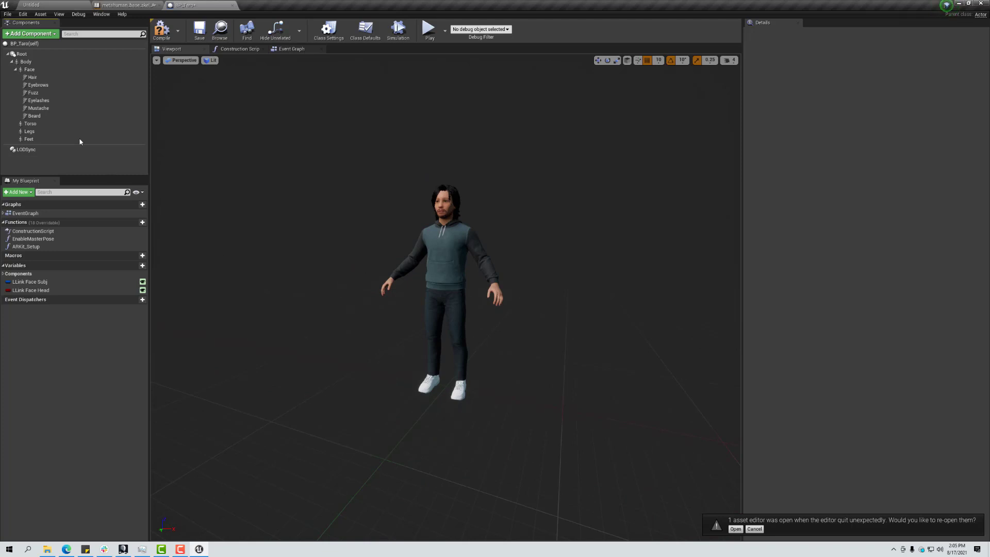
{"action": "left_click", "coordinate": [30, 34]}
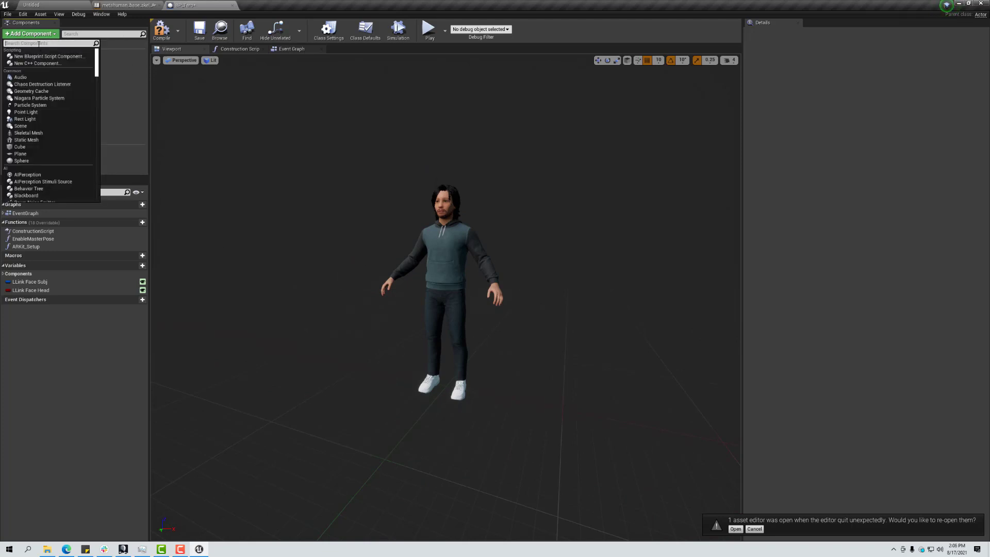
{"action": "type", "text": "live"}
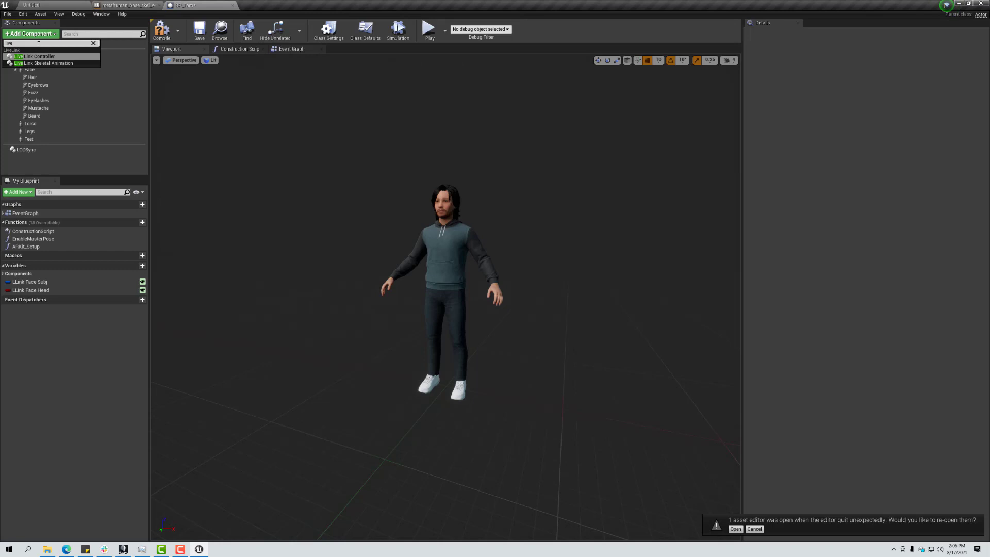
{"action": "left_click", "coordinate": [50, 63]}
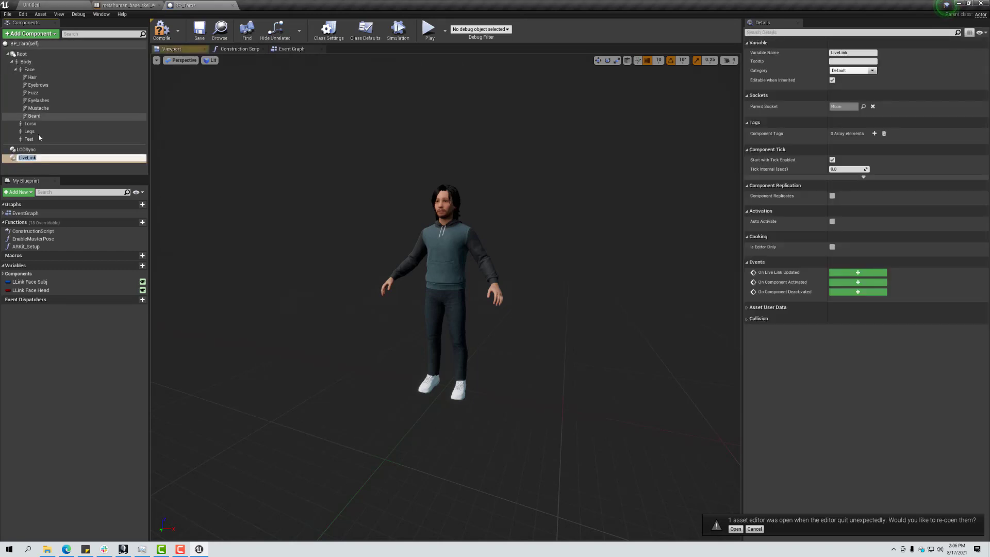
Step: Set the Body component's animation class to metahuman_base_skel_AnimBlueprint in Use Animation Blueprint mode, and save the BP_Taro blueprint
{"action": "left_click", "coordinate": [47, 168]}
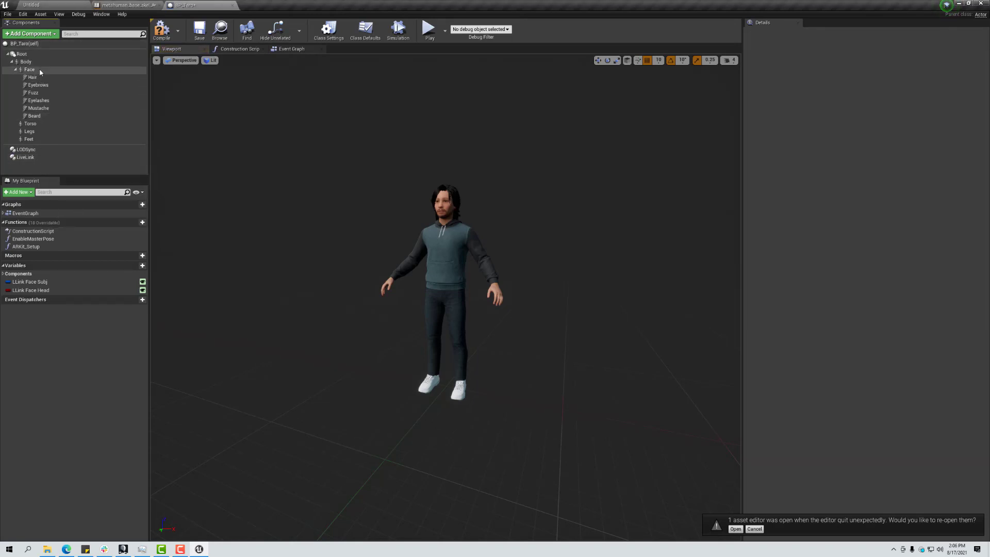
{"action": "left_click", "coordinate": [25, 62]}
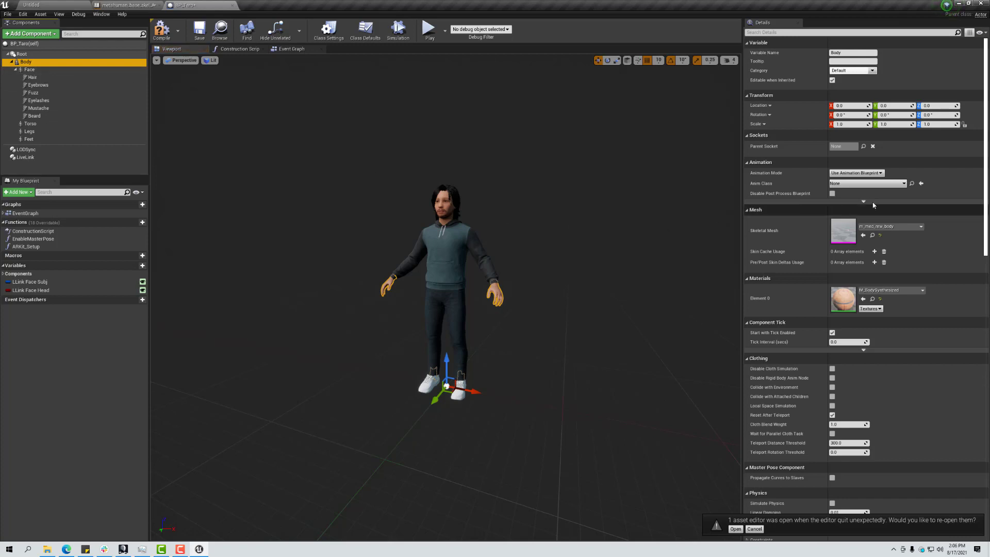
{"action": "left_click", "coordinate": [879, 173]}
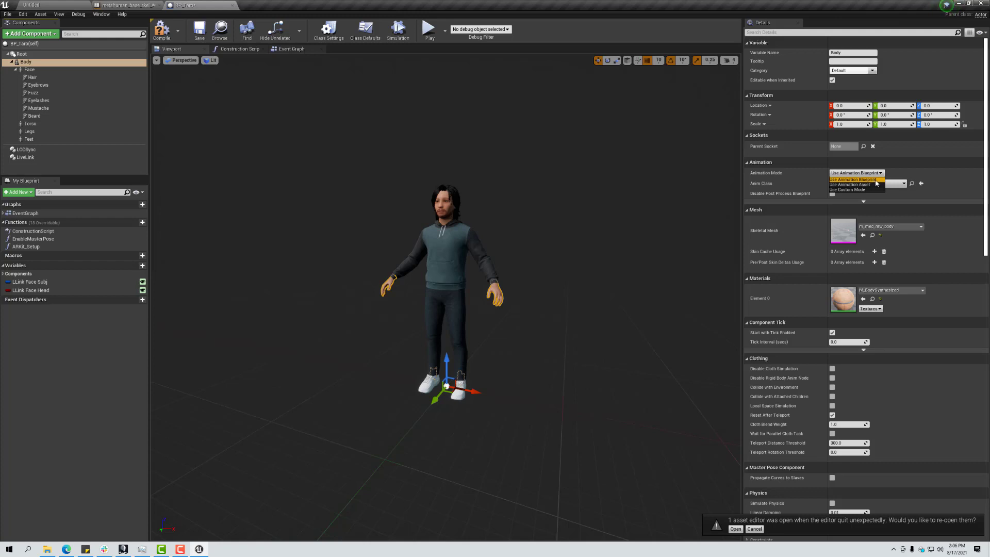
{"action": "left_click", "coordinate": [896, 175]}
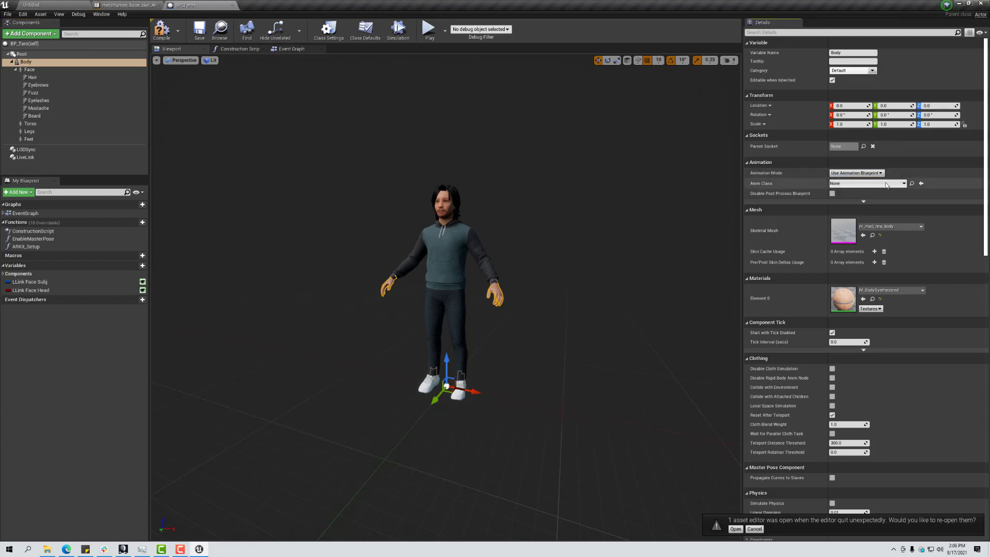
{"action": "left_click", "coordinate": [887, 183]}
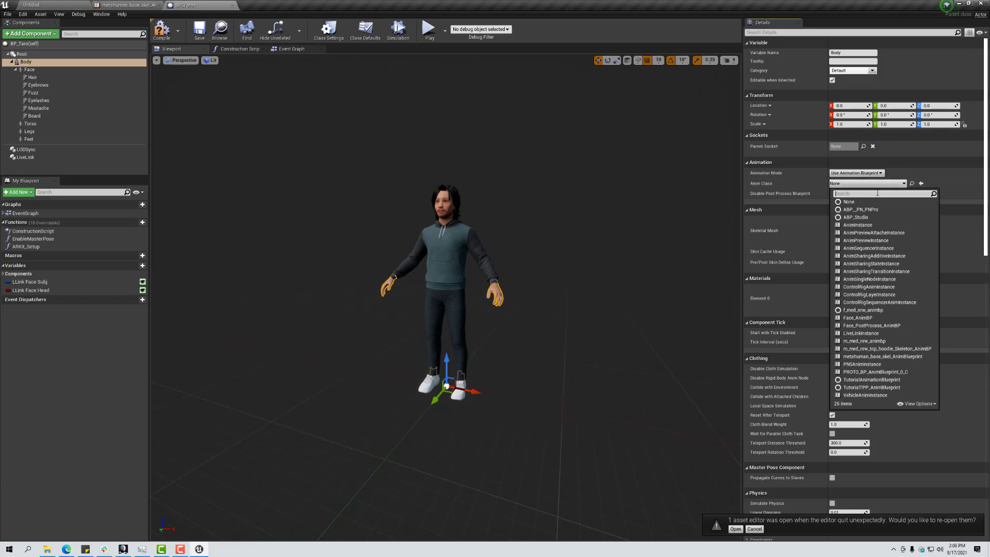
{"action": "left_click", "coordinate": [911, 356]}
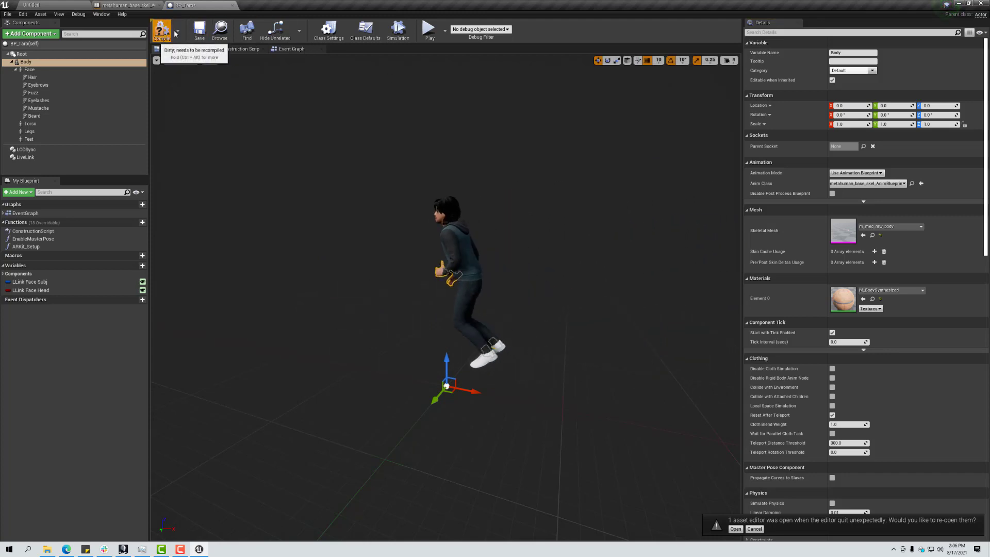
{"action": "left_click", "coordinate": [199, 30]}
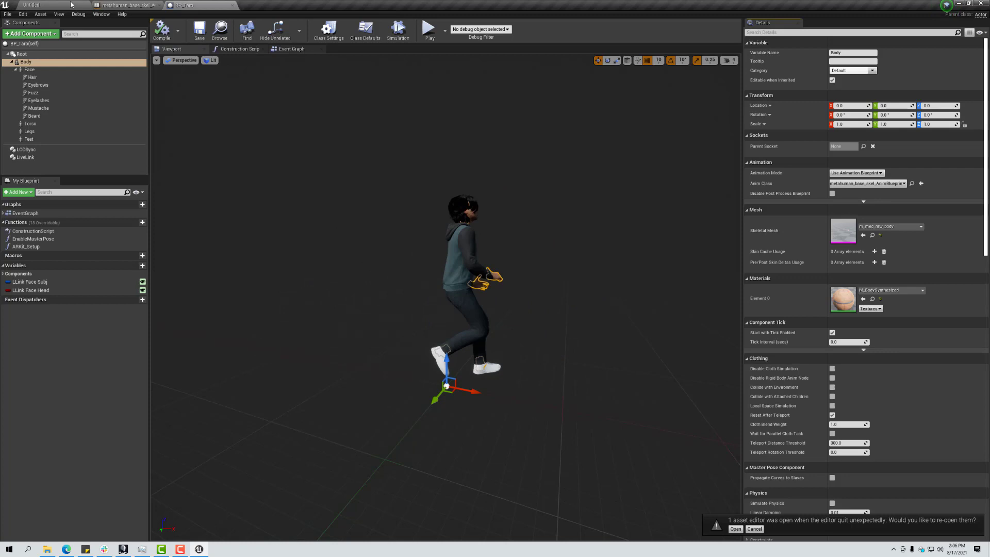
Step: Return to the level and place the BP_Taro character on the floor at about X -120, Y 10, Z 20
{"action": "left_click", "coordinate": [123, 4]}
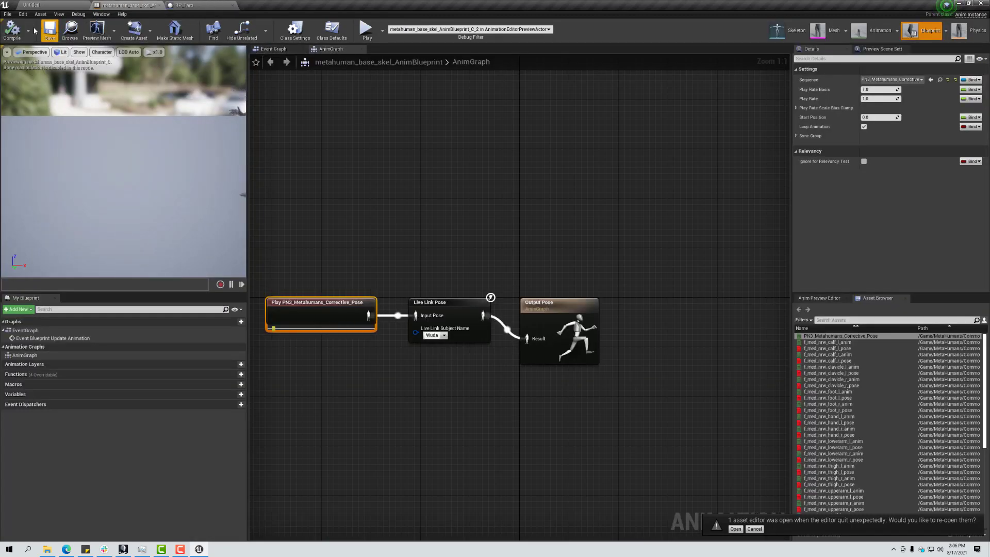
{"action": "left_click", "coordinate": [31, 5]}
{"action": "left_click_drag", "start_coordinate": [280, 423], "coordinate": [475, 241]}
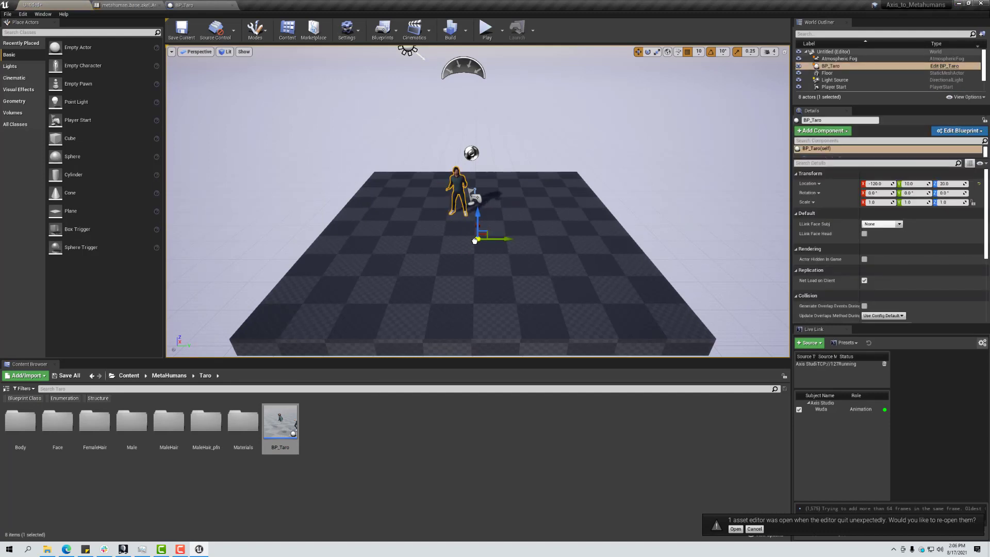
{"action": "left_click", "coordinate": [728, 234]}
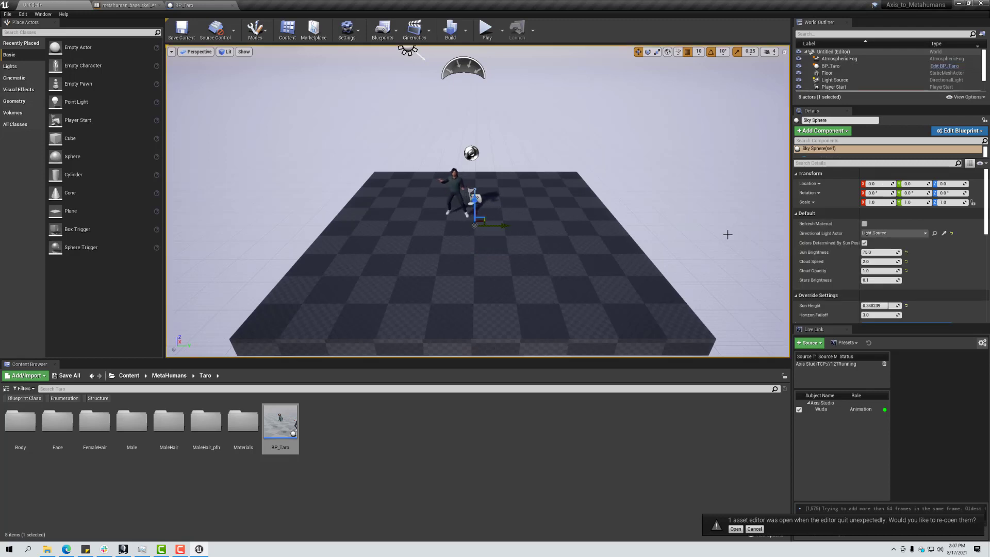